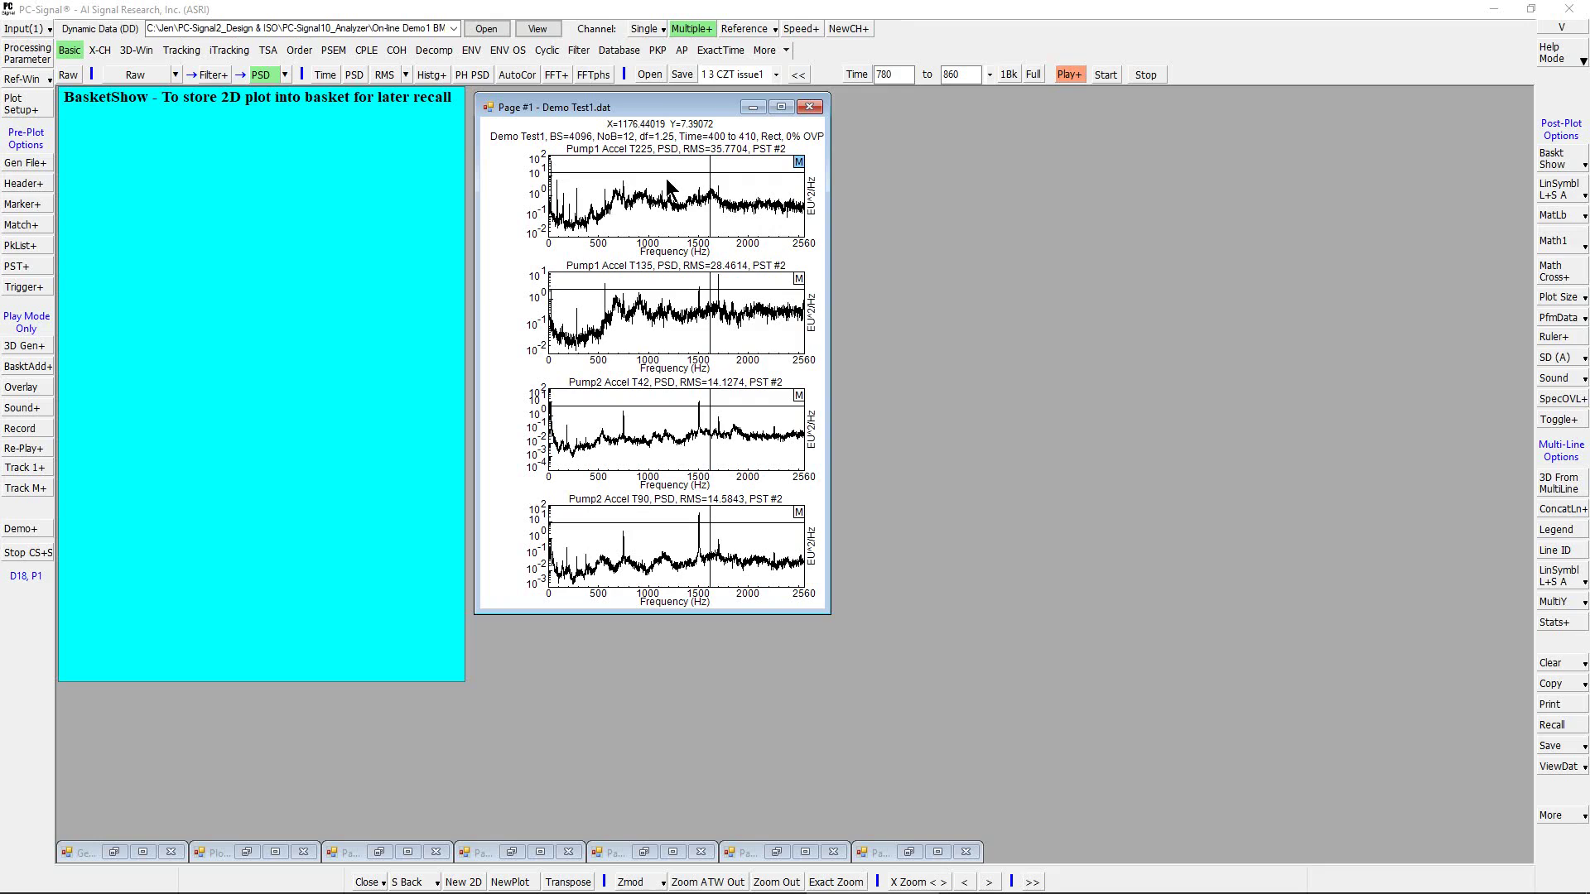
# Step: Show the Basket usage notes and bring up the Basket's add-to-basket options
pyautogui.click(1558, 163)
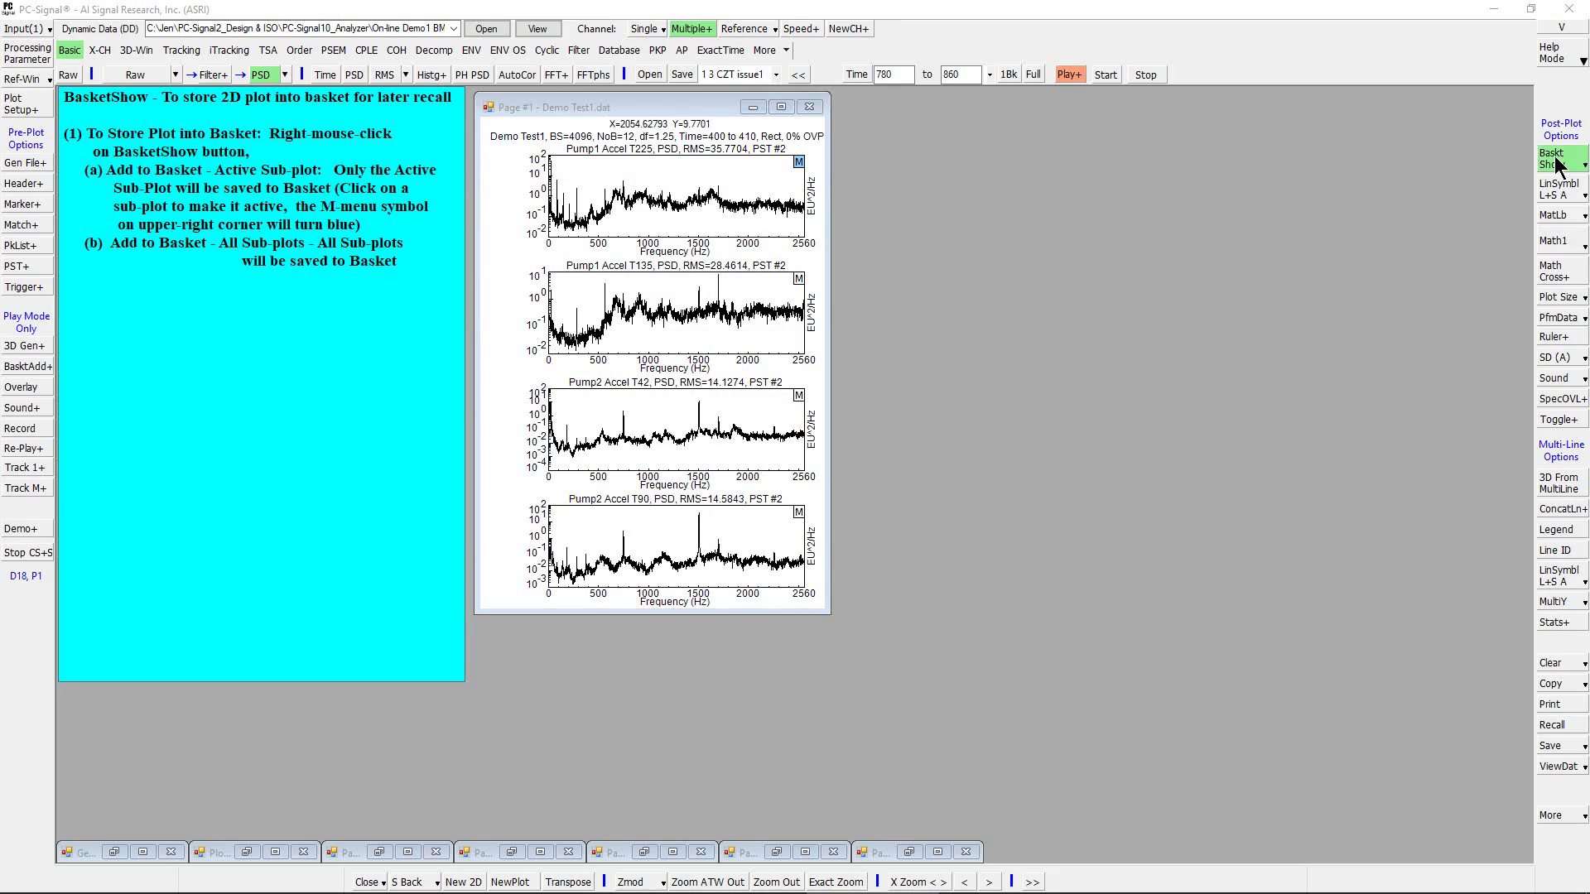
pyautogui.rightClick(1557, 162)
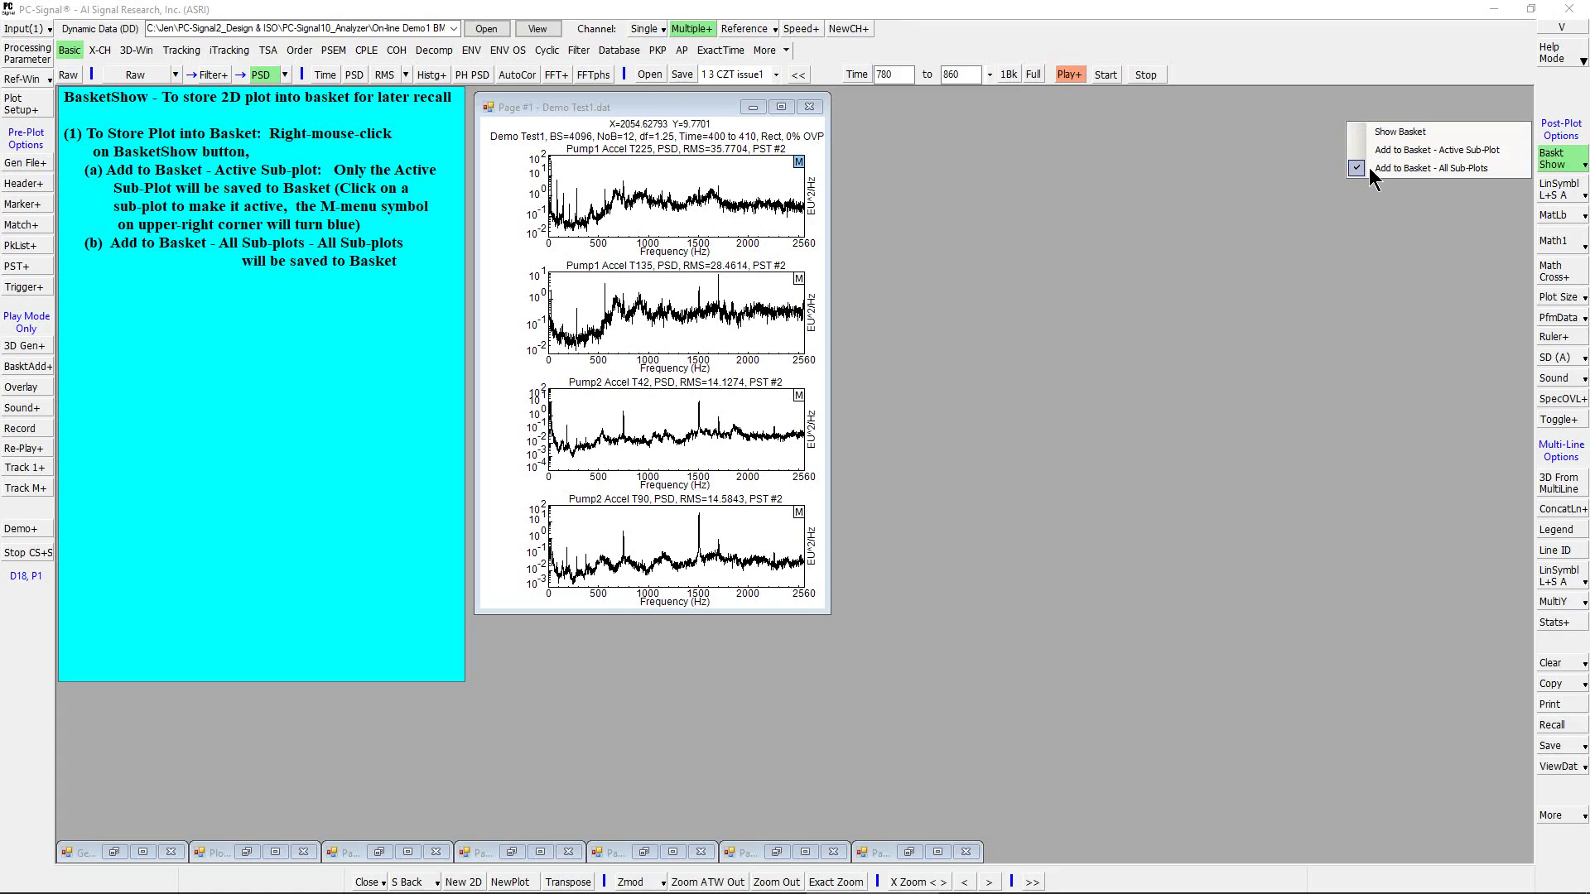
# Step: Add all four PSD sub-plots to the Basket and select all four stored lines
pyautogui.click(1369, 168)
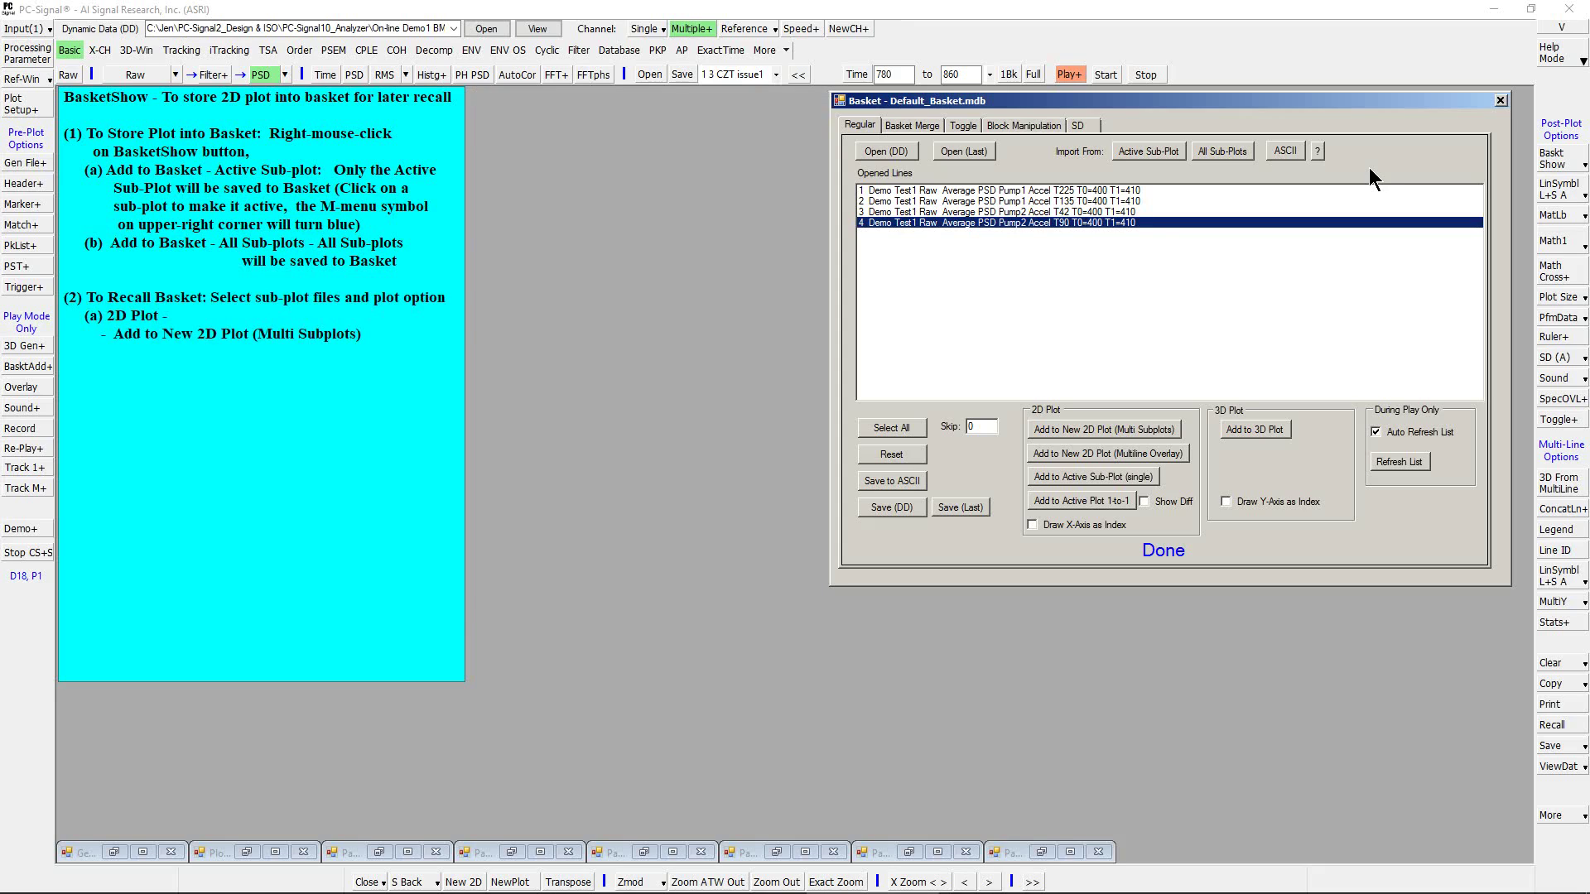
pyautogui.click(890, 430)
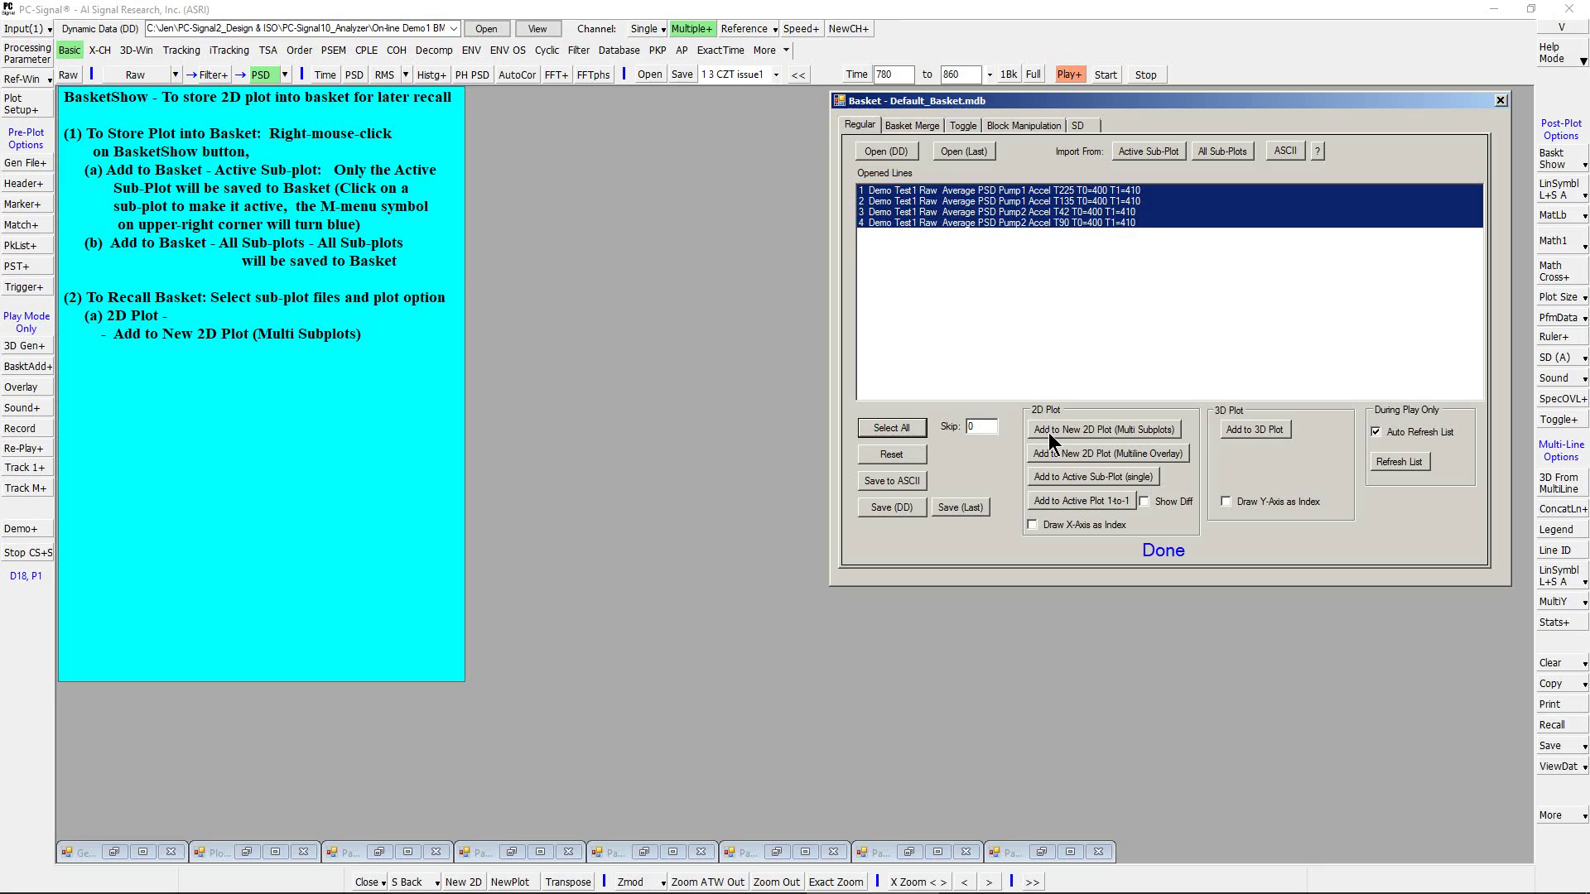
# Step: Recall the selected lines as a new multi-subplot plot and as a multiline overlay plot
pyautogui.click(1049, 432)
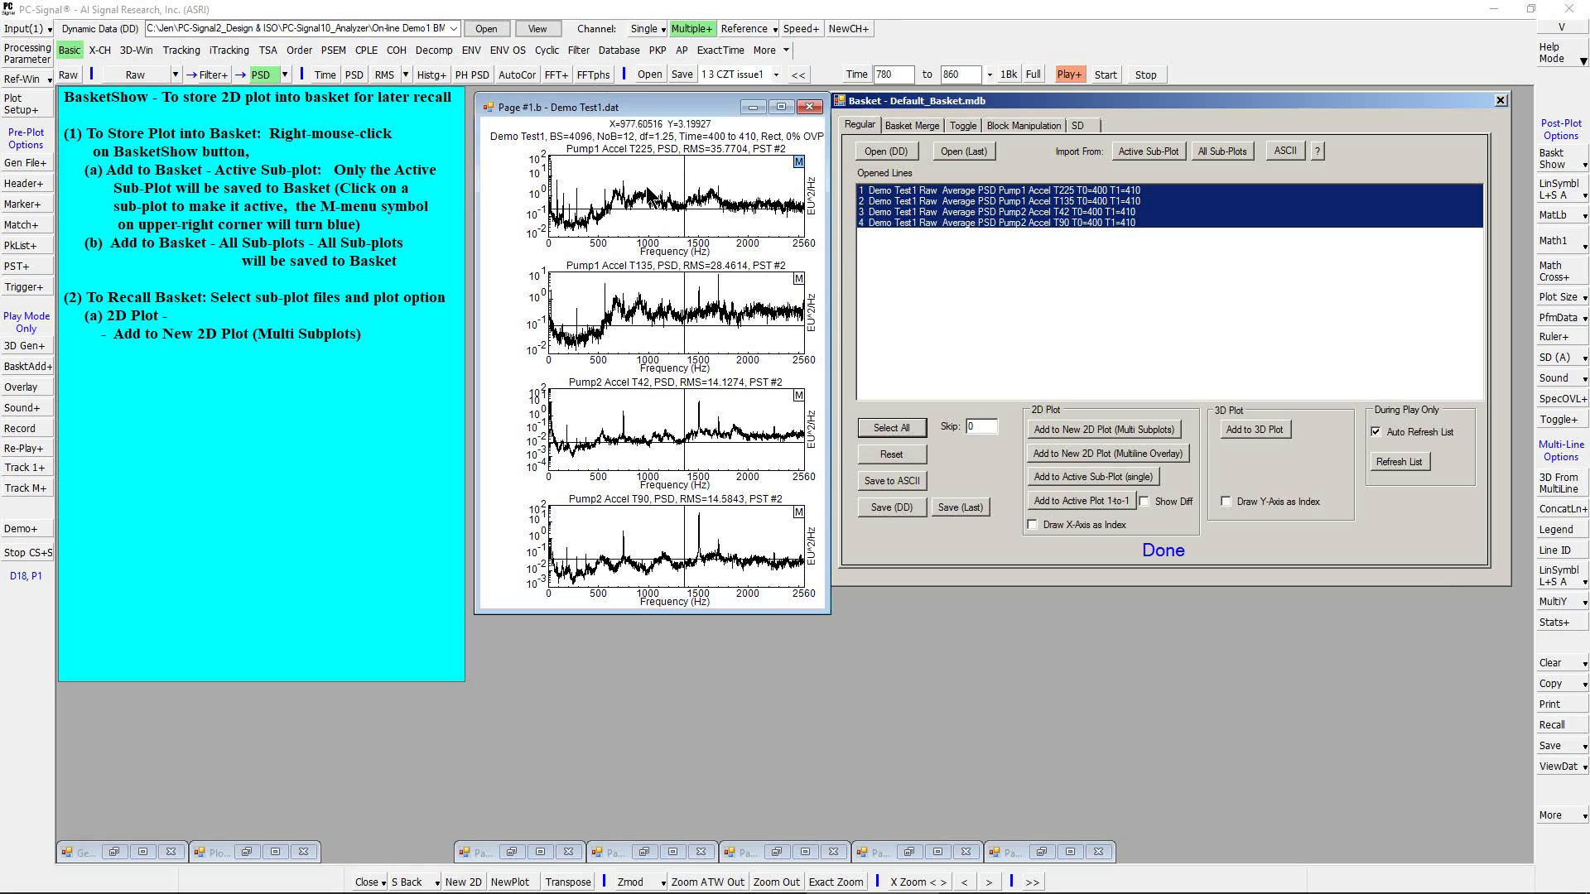
pyautogui.click(1050, 457)
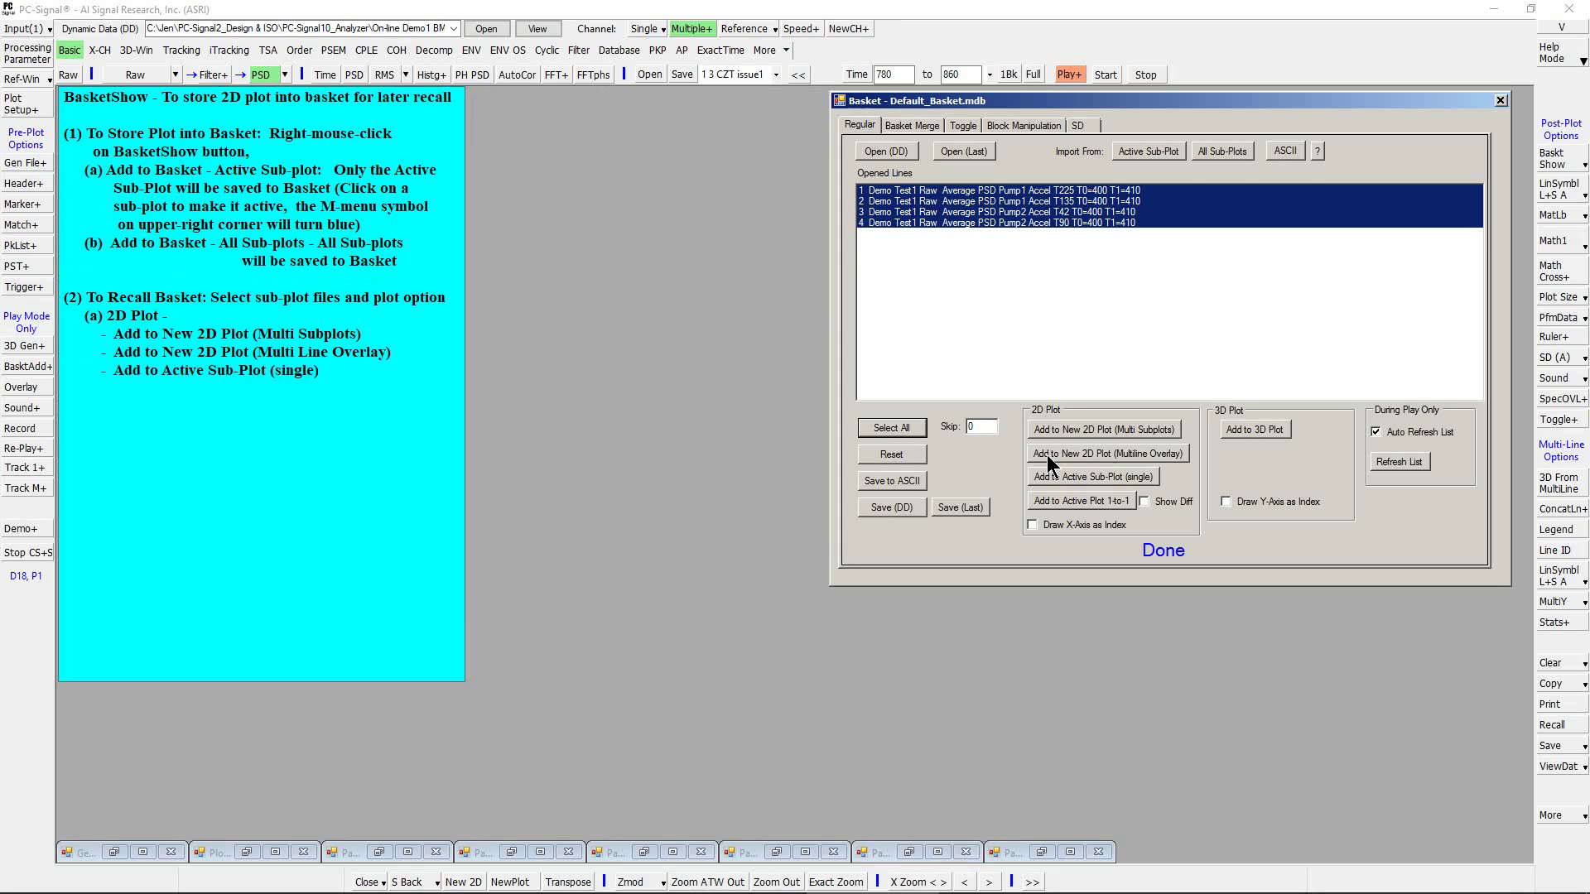
pyautogui.click(1050, 433)
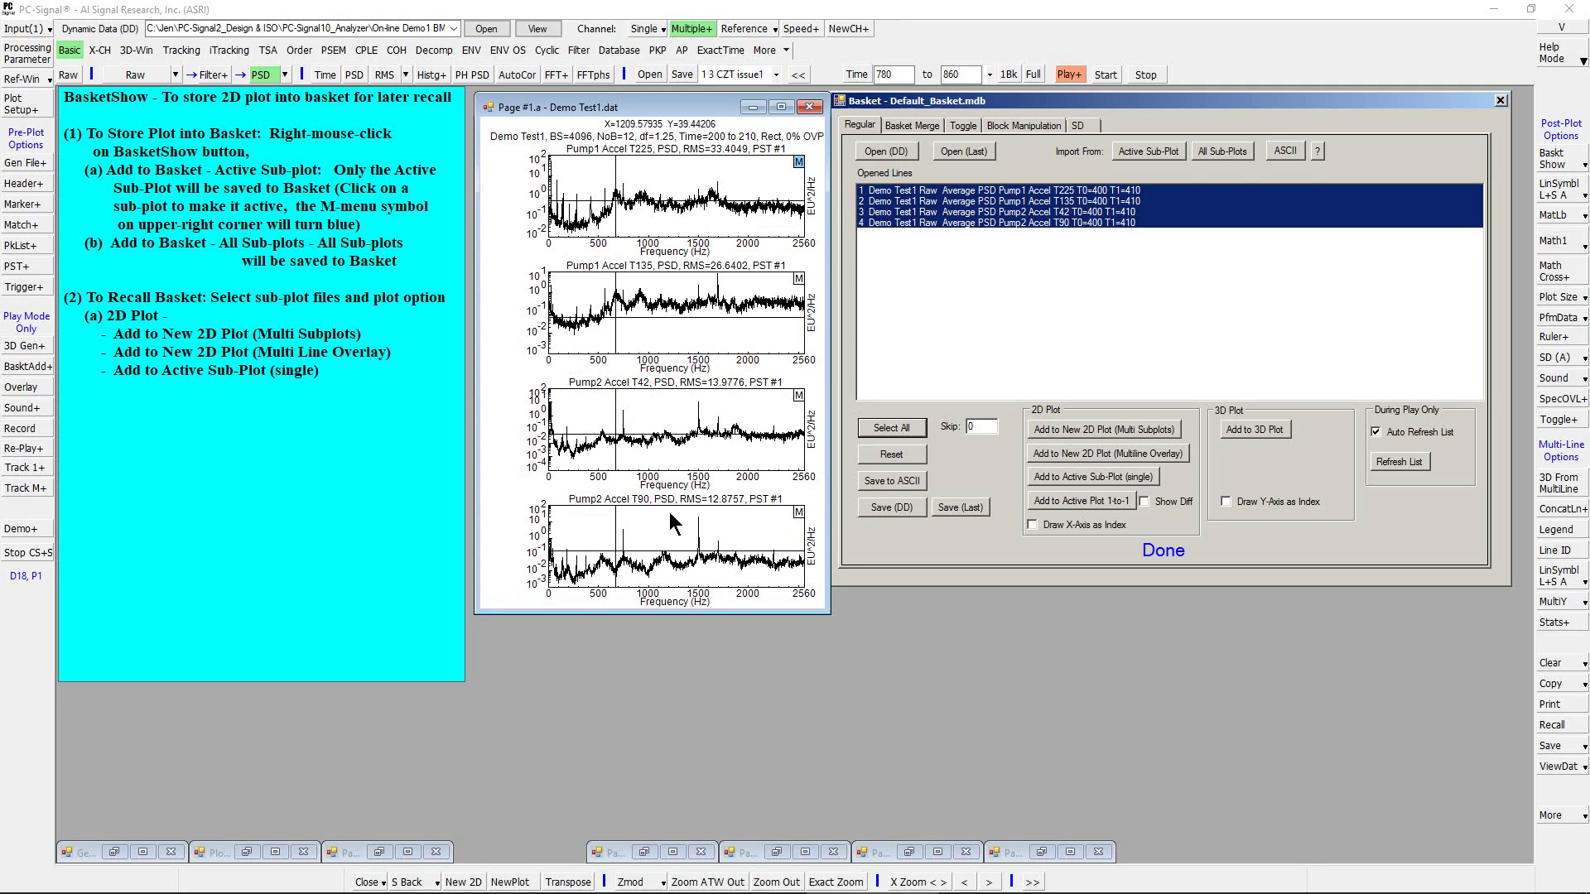
pyautogui.click(884, 223)
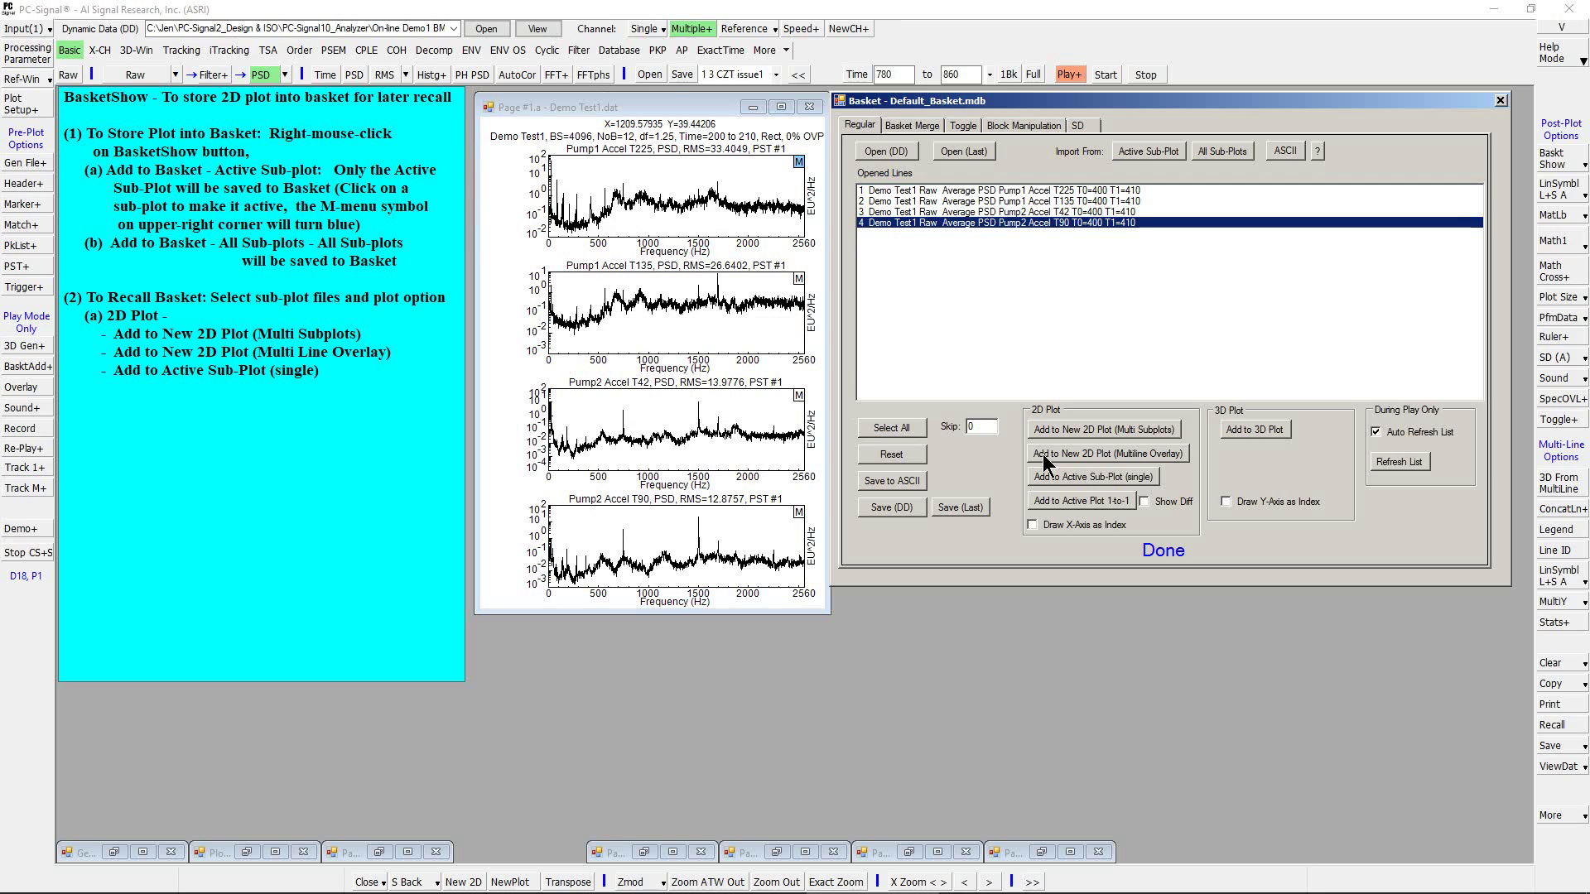
pyautogui.click(1110, 453)
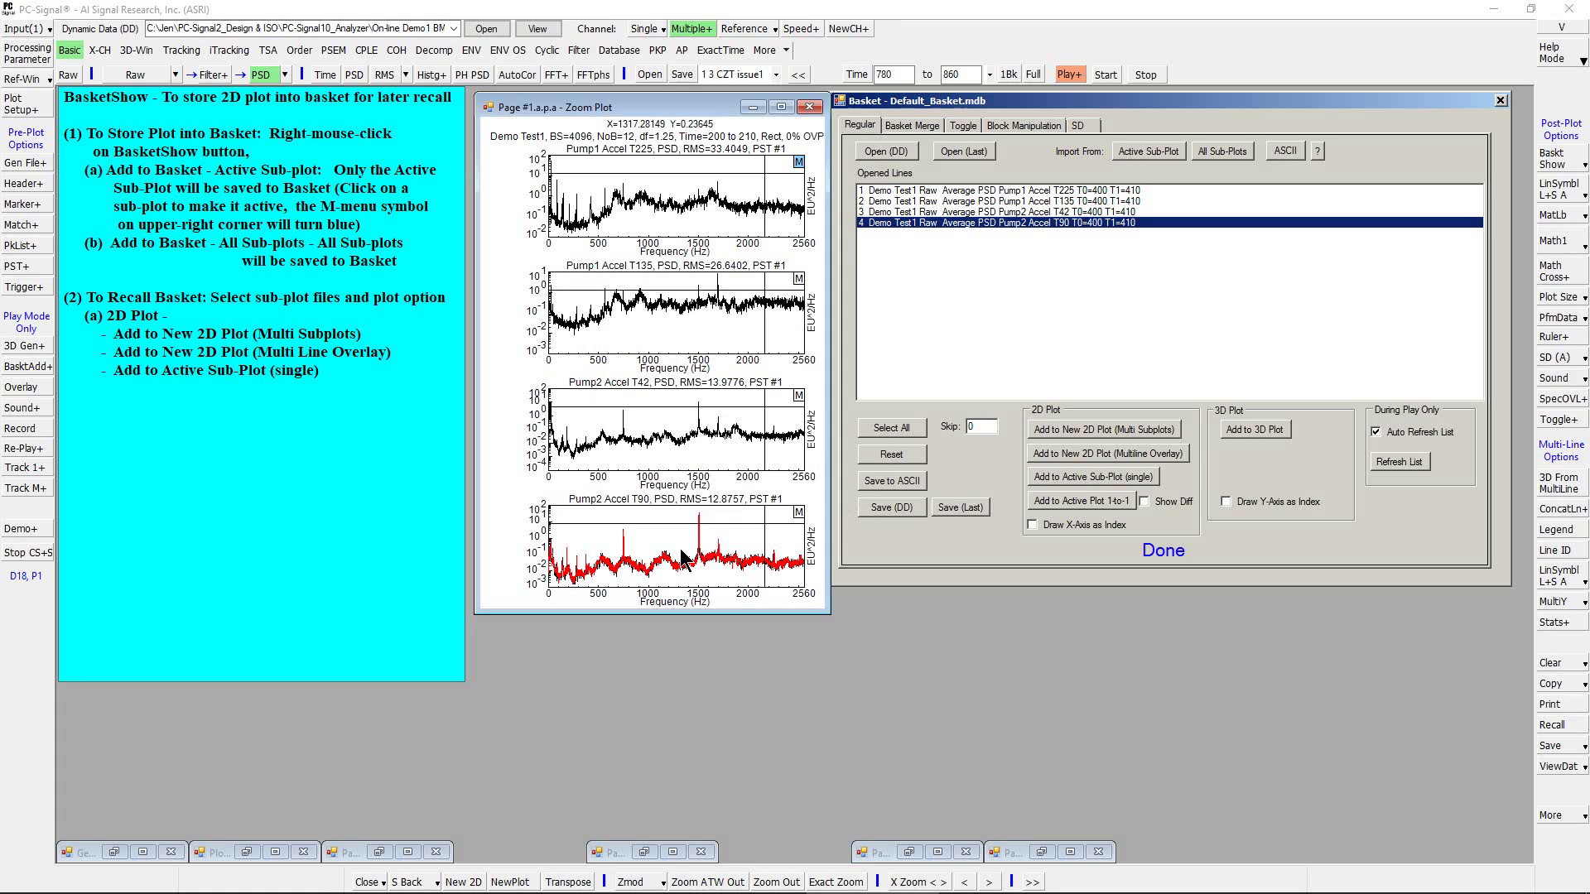
pyautogui.click(685, 560)
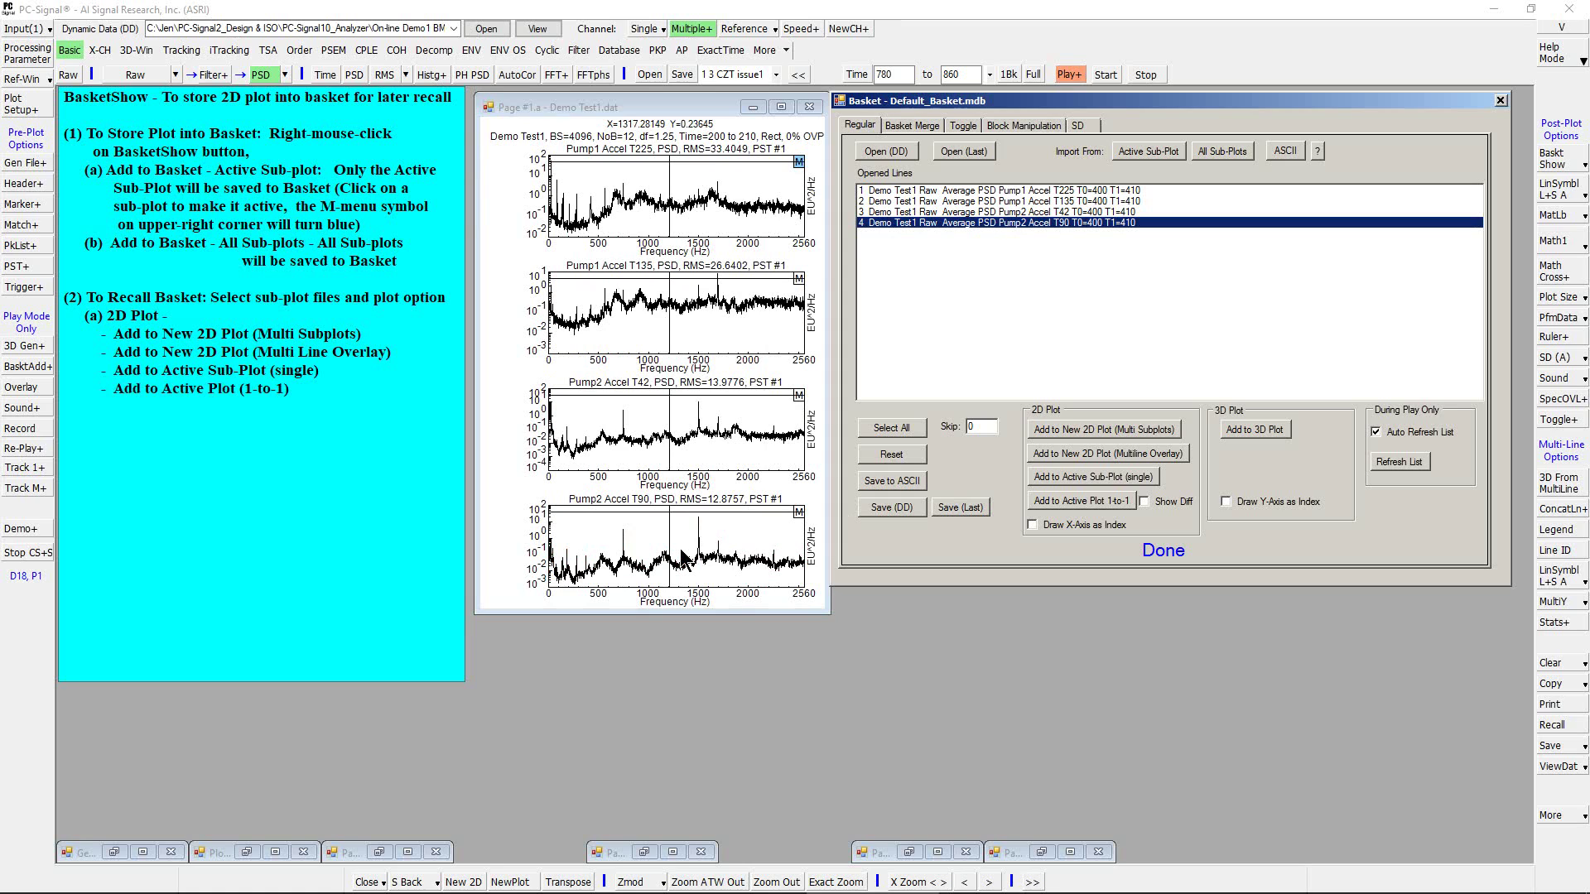
# Step: Make the PSD plot active and reselect all four Basket lines for the one-to-one overlay
pyautogui.click(692, 546)
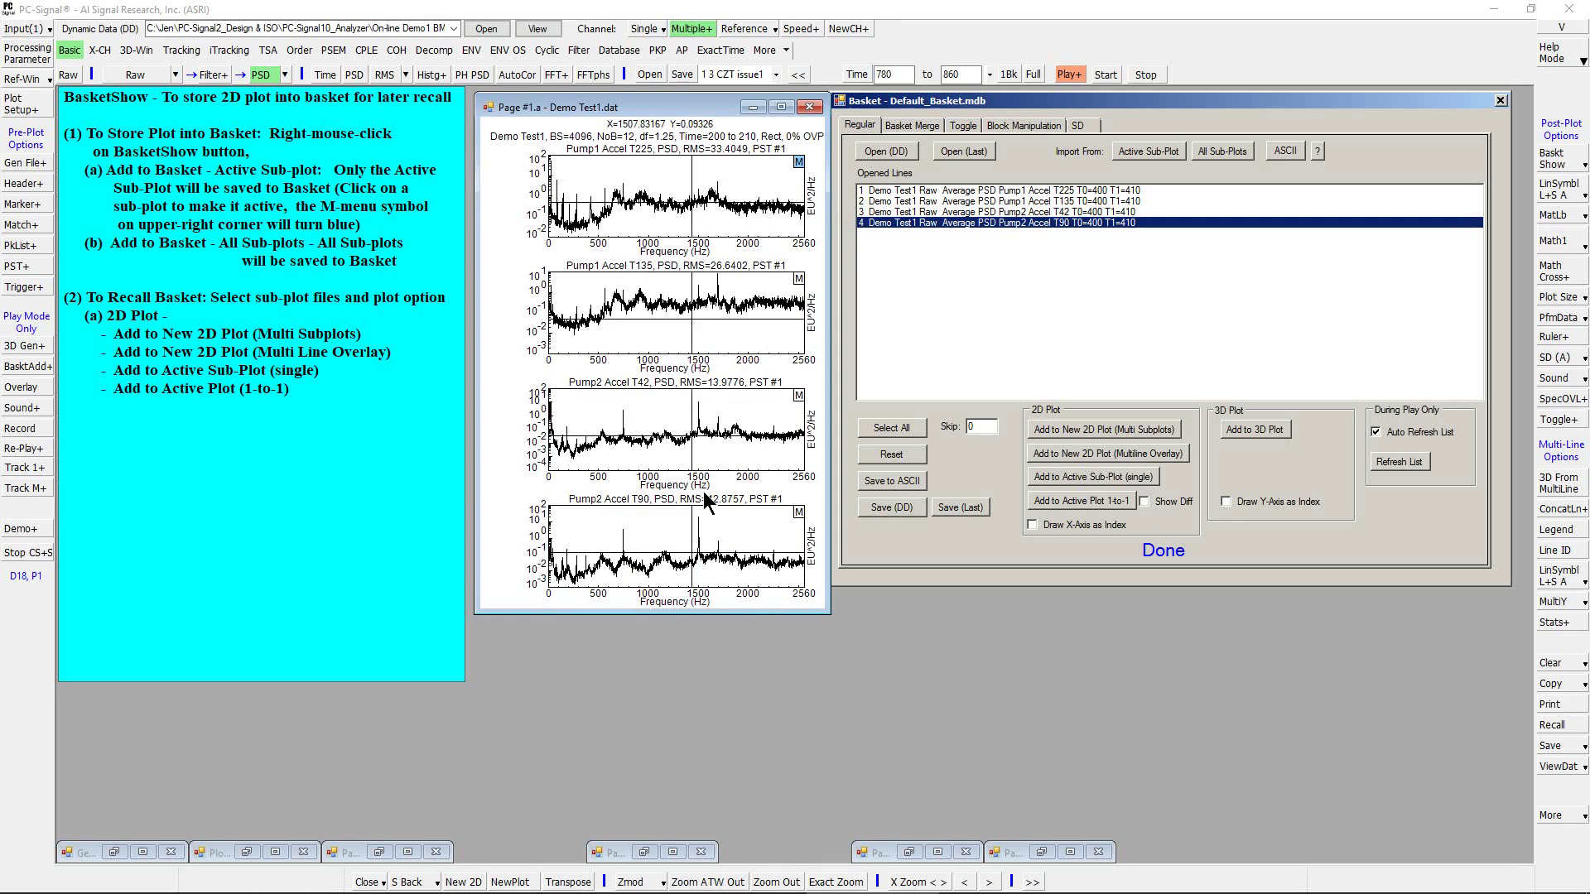
pyautogui.click(887, 437)
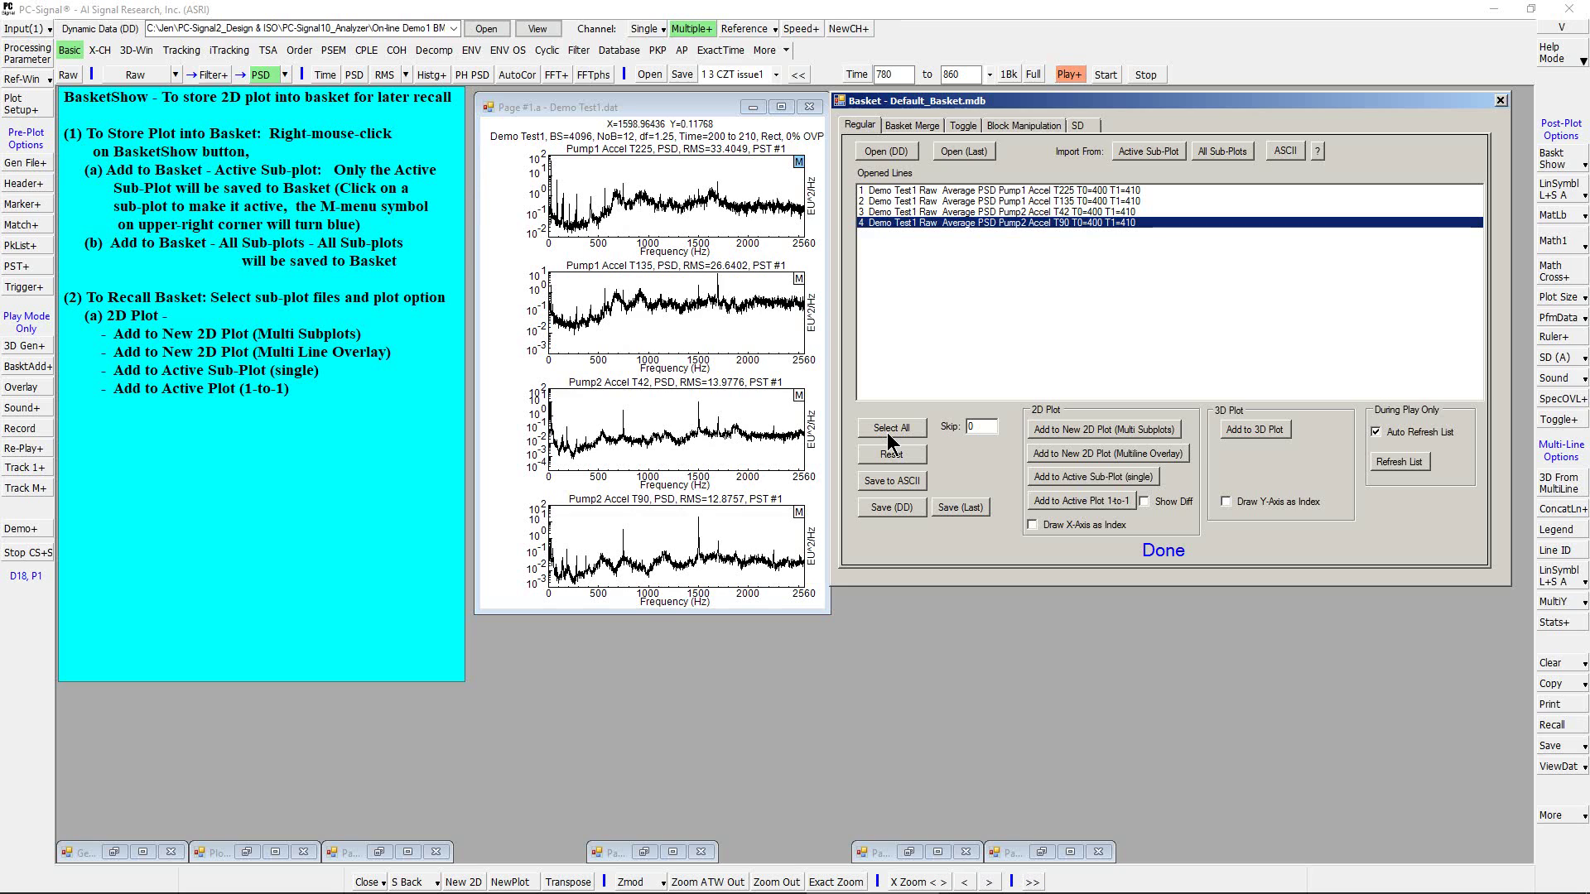
pyautogui.click(887, 433)
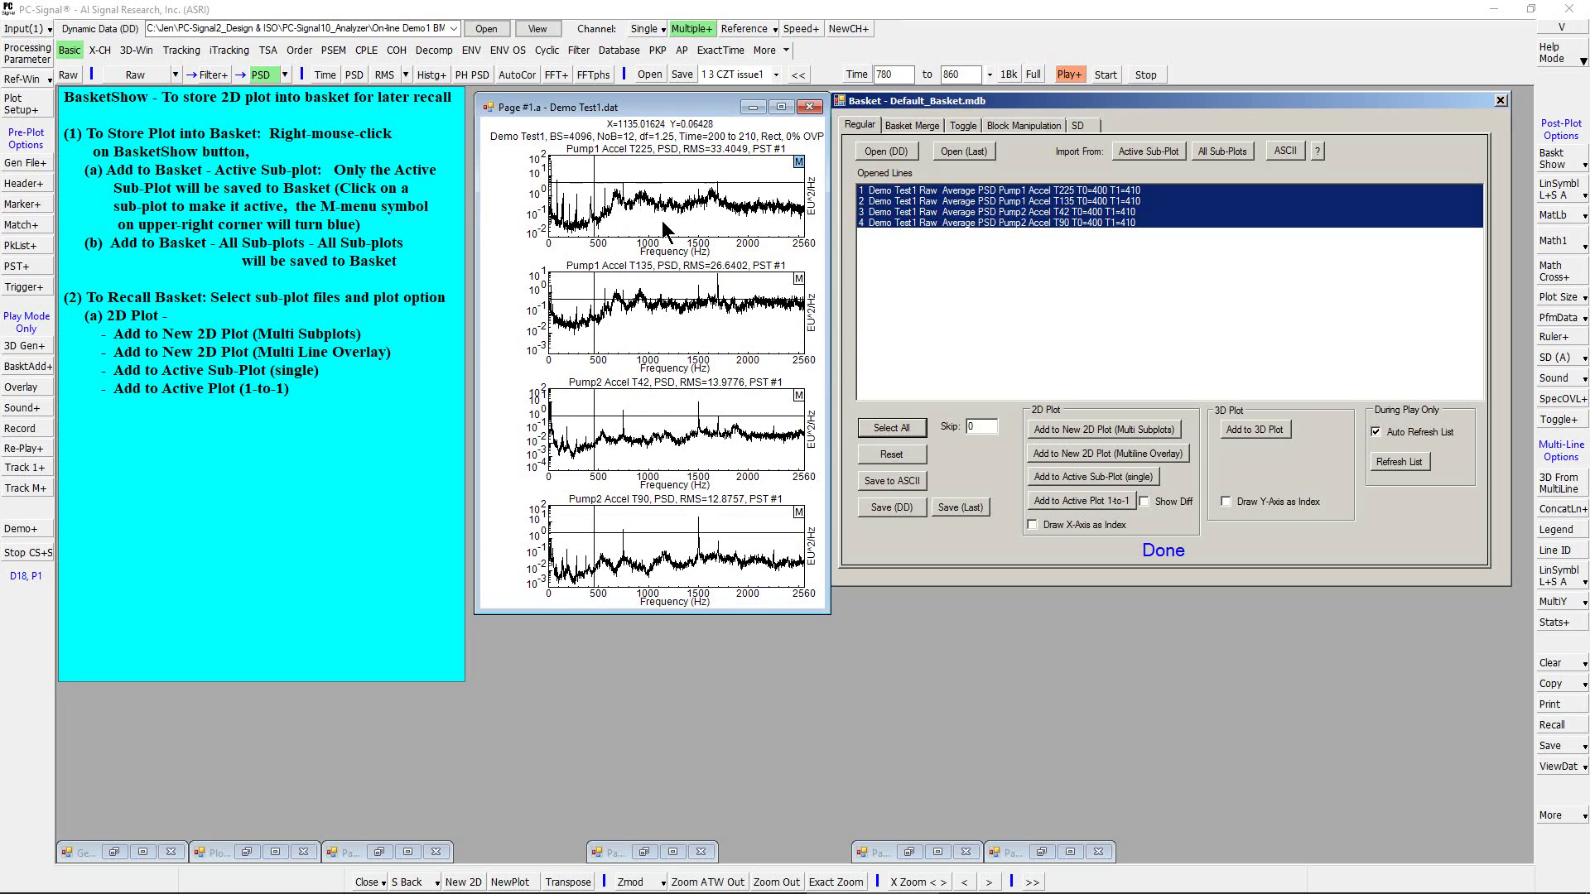
pyautogui.click(1052, 504)
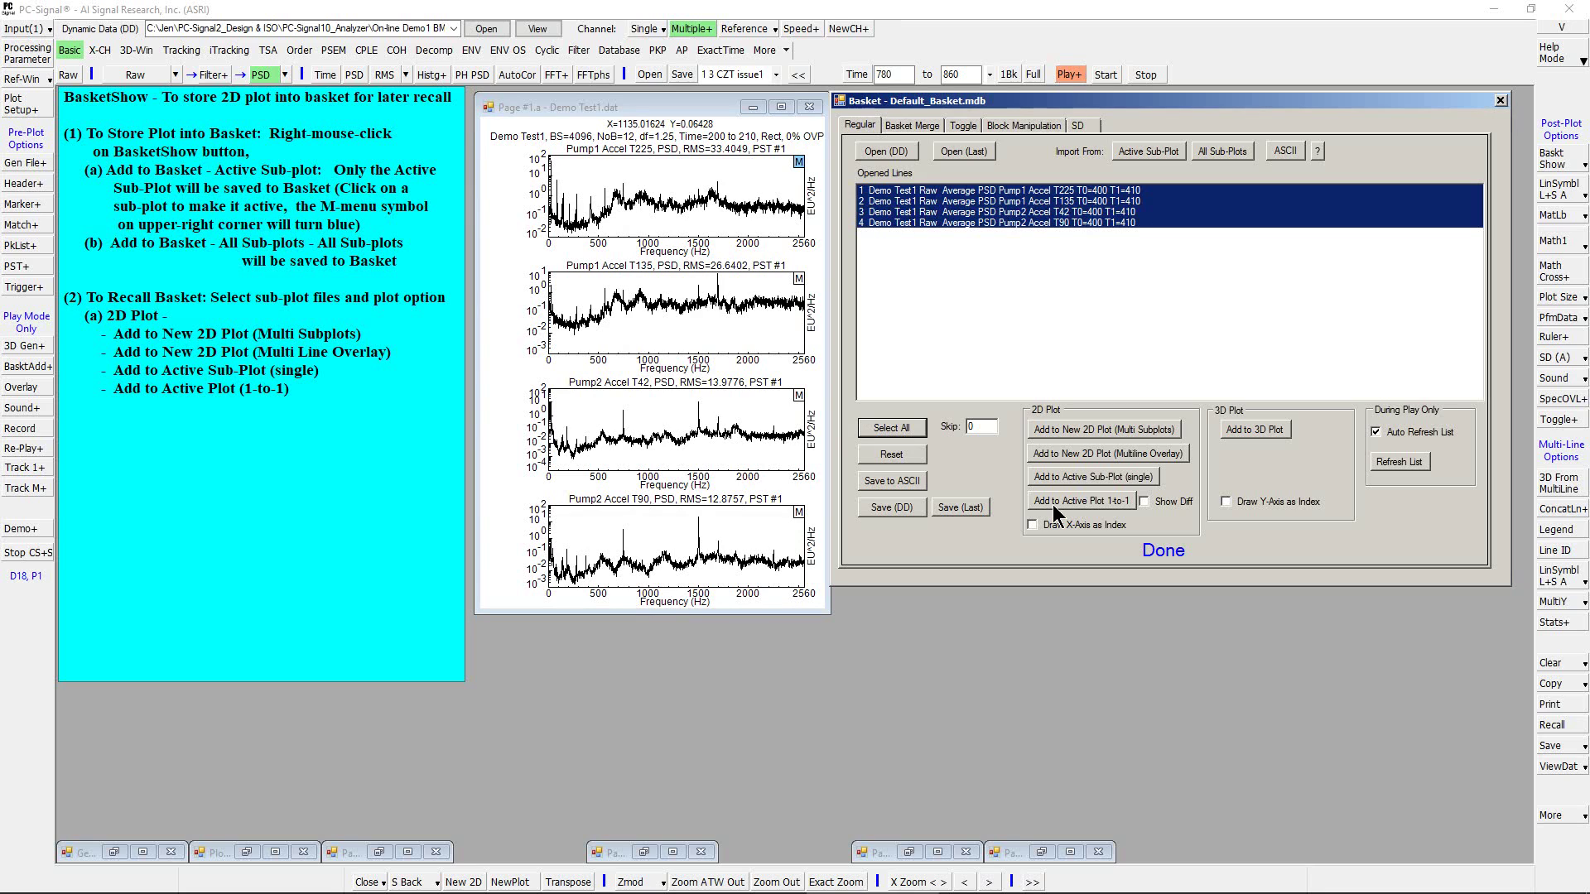
pyautogui.click(1051, 505)
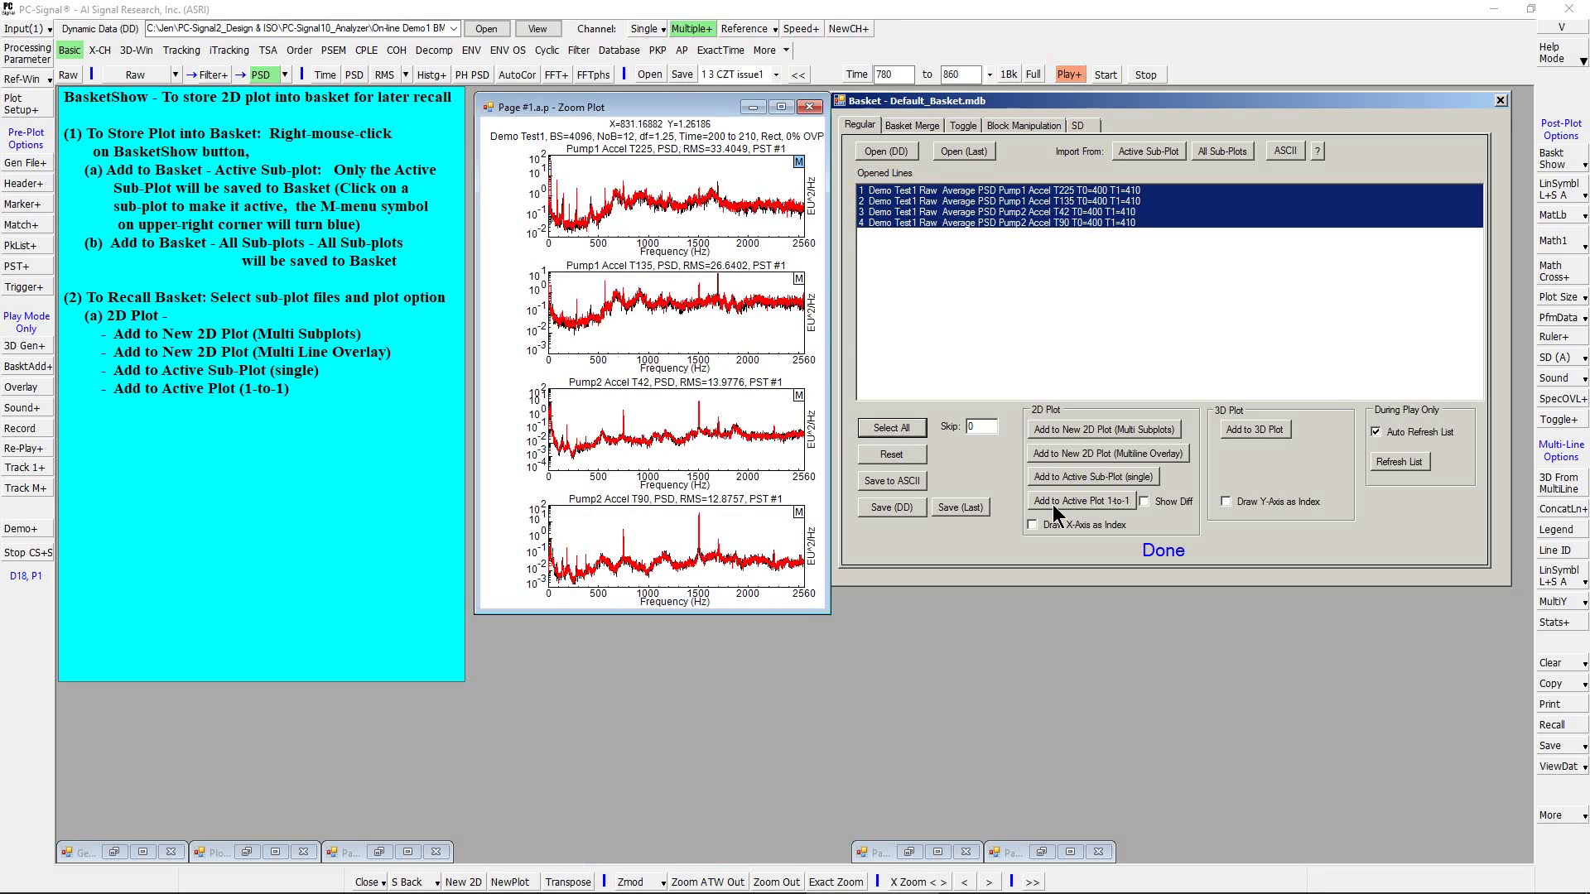